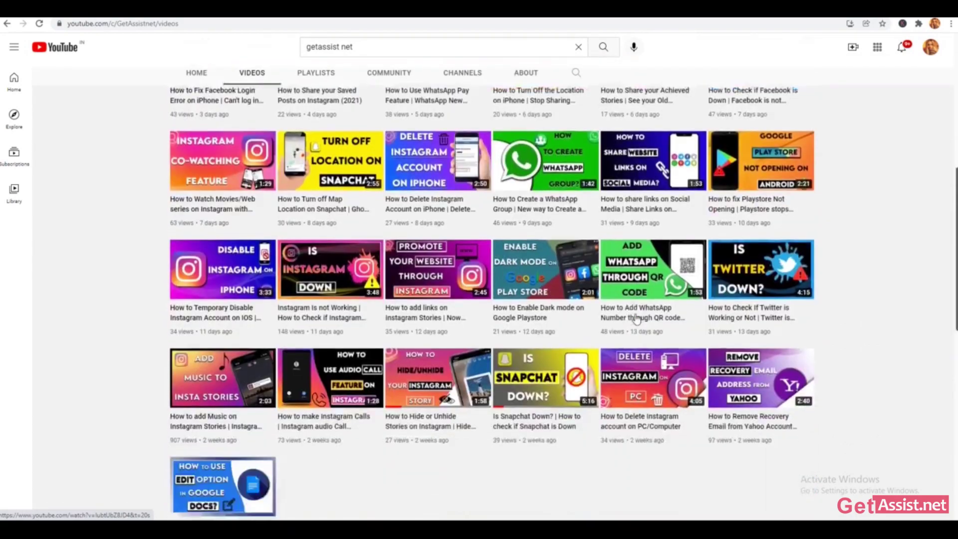
scroll(637, 320, "down", 3)
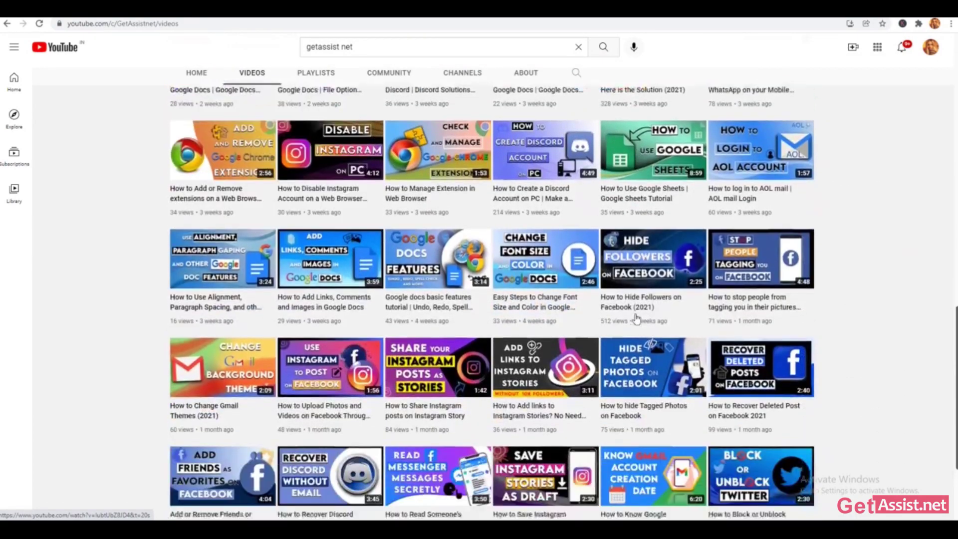
scroll(637, 320, "up", 5)
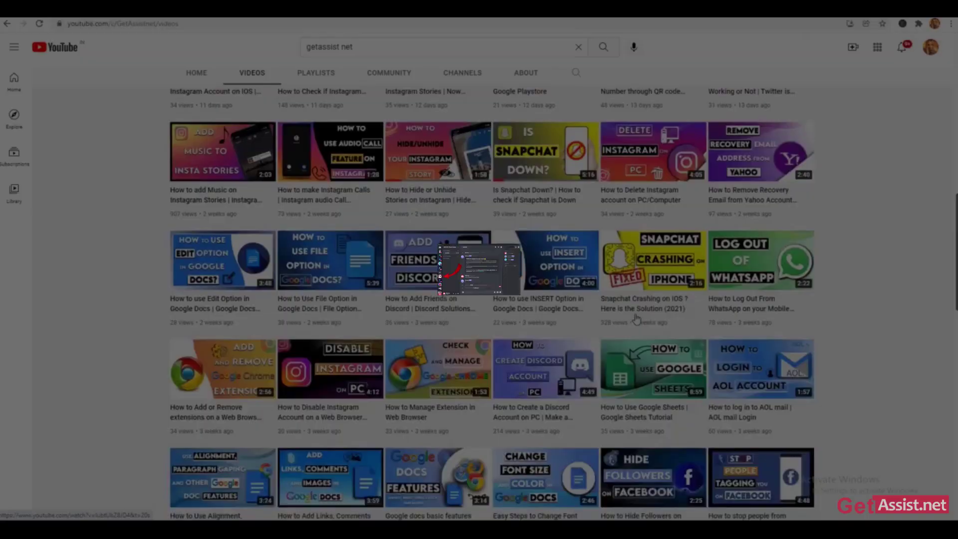
scroll(637, 320, "up", 7)
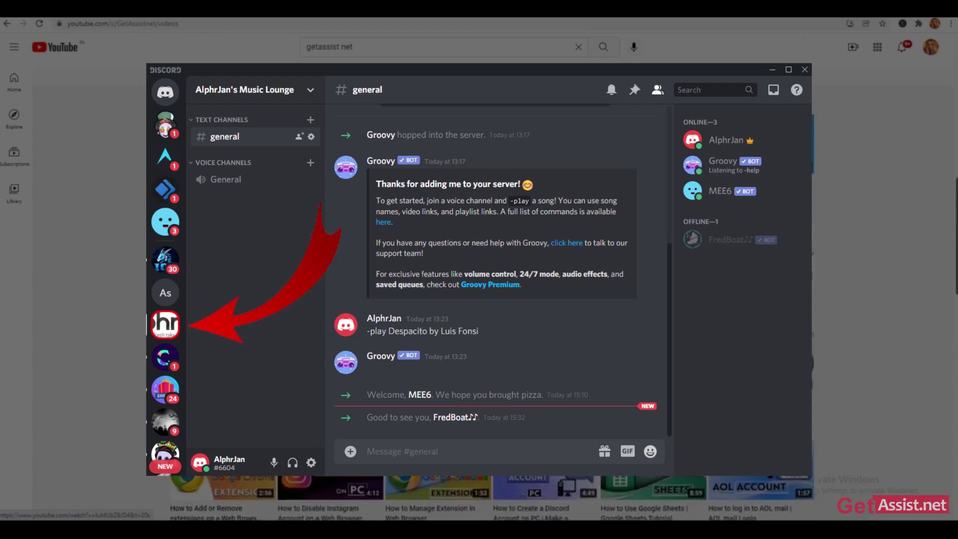
scroll(637, 320, "up", 5)
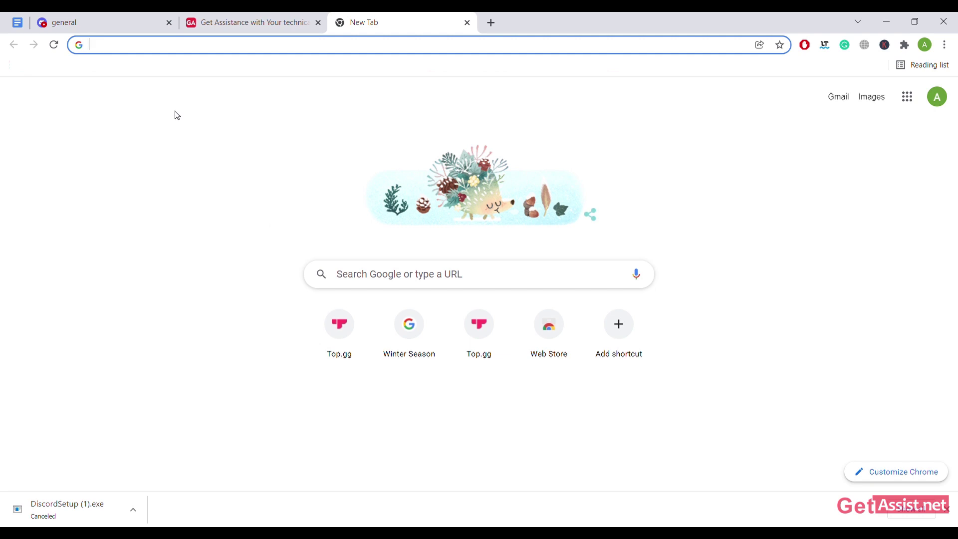
Open top.gg and search the site for "discord music bots".
type("top.gg")
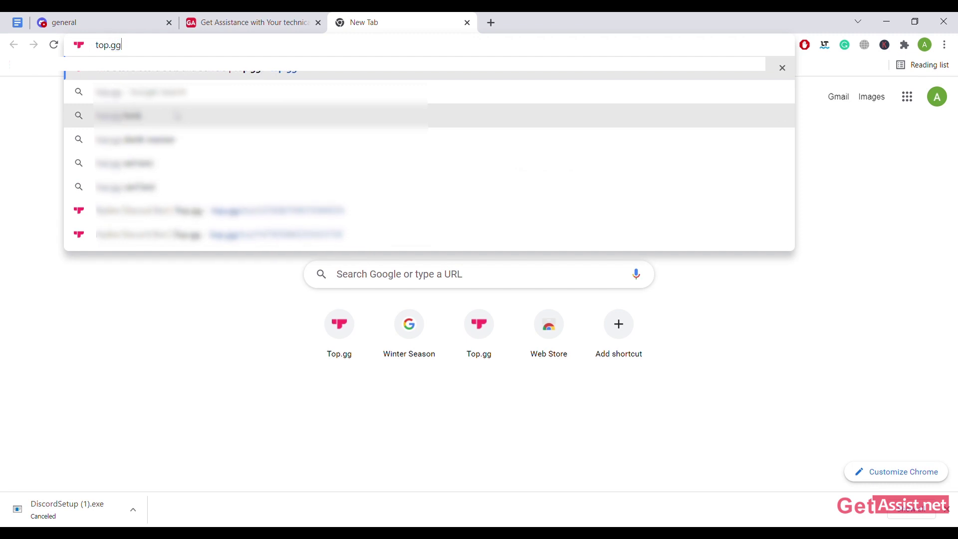
key("Return")
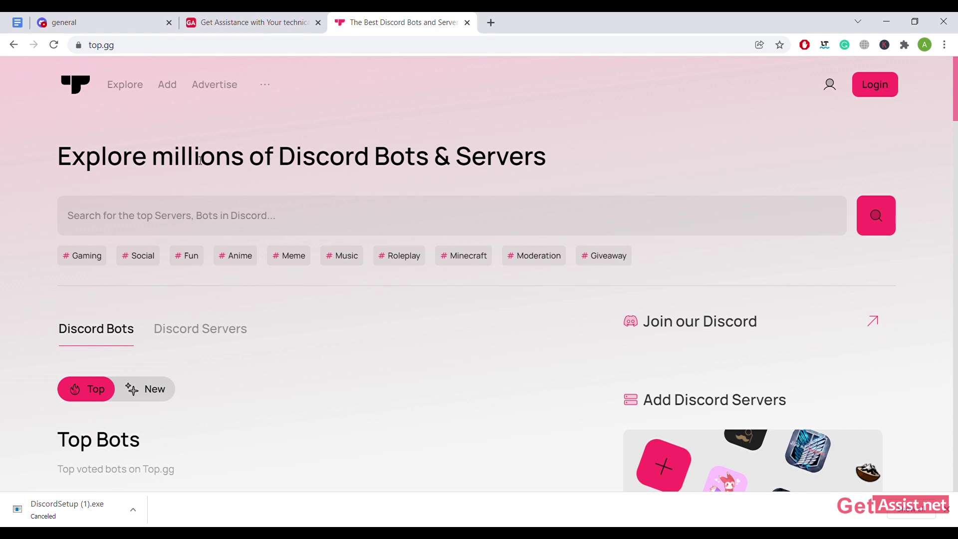
left_click(196, 217)
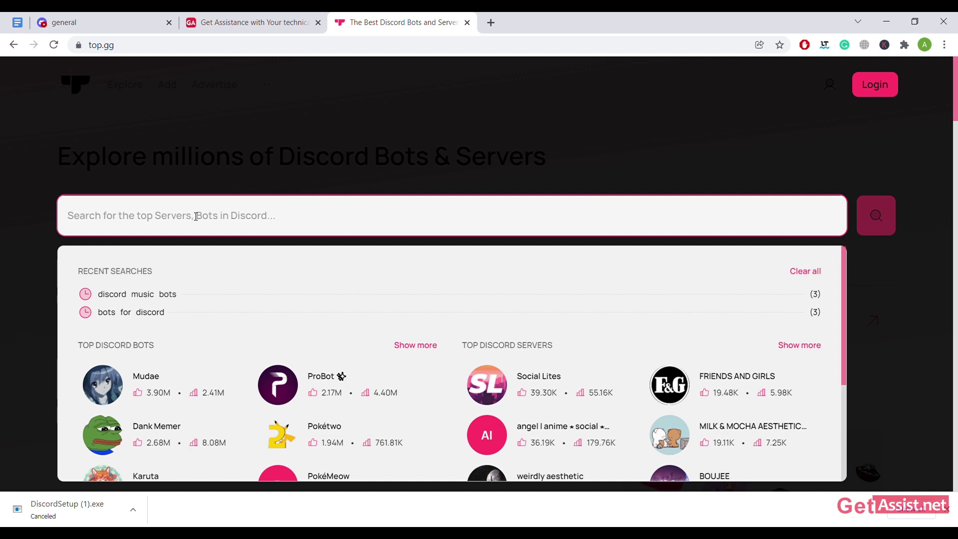
type("disco")
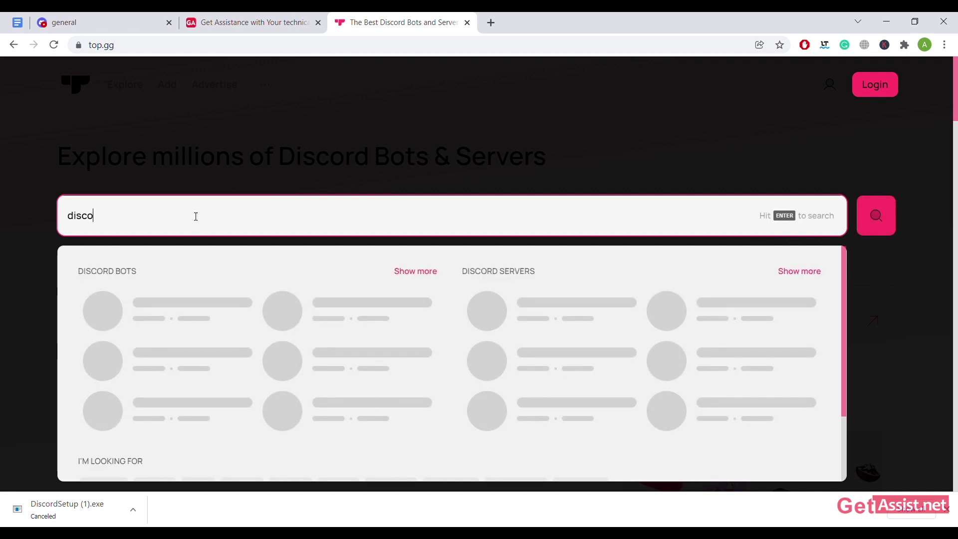
type("rd musuc bots")
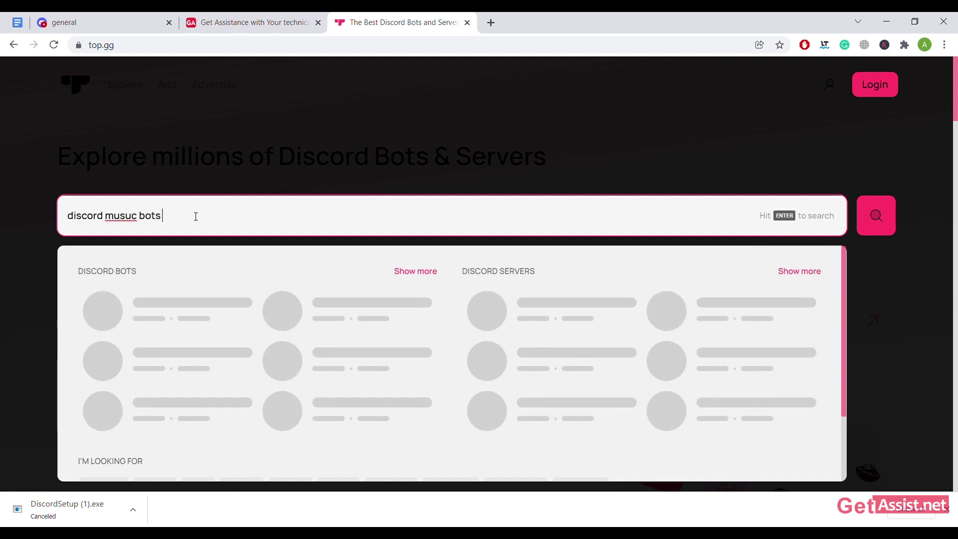
key("Return")
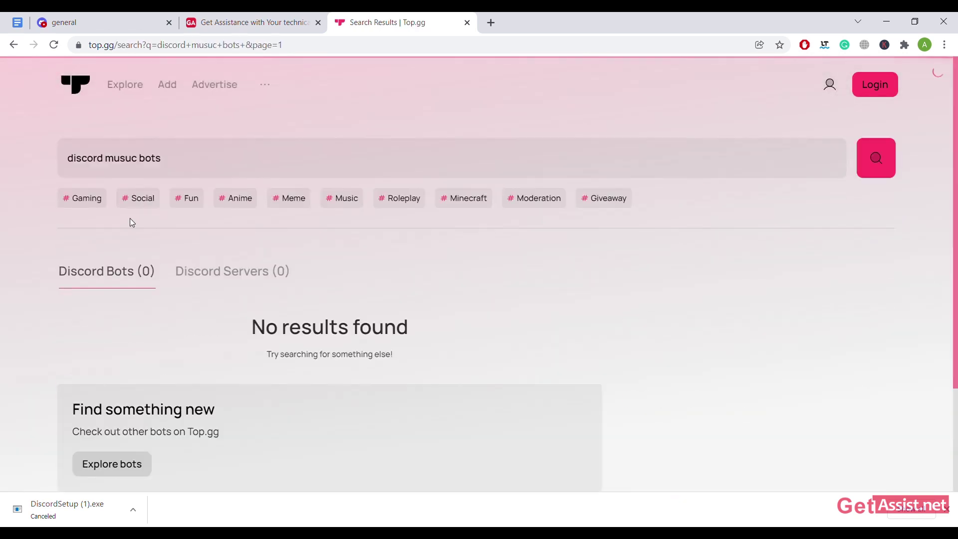
left_click(131, 159)
key("BackSpace")
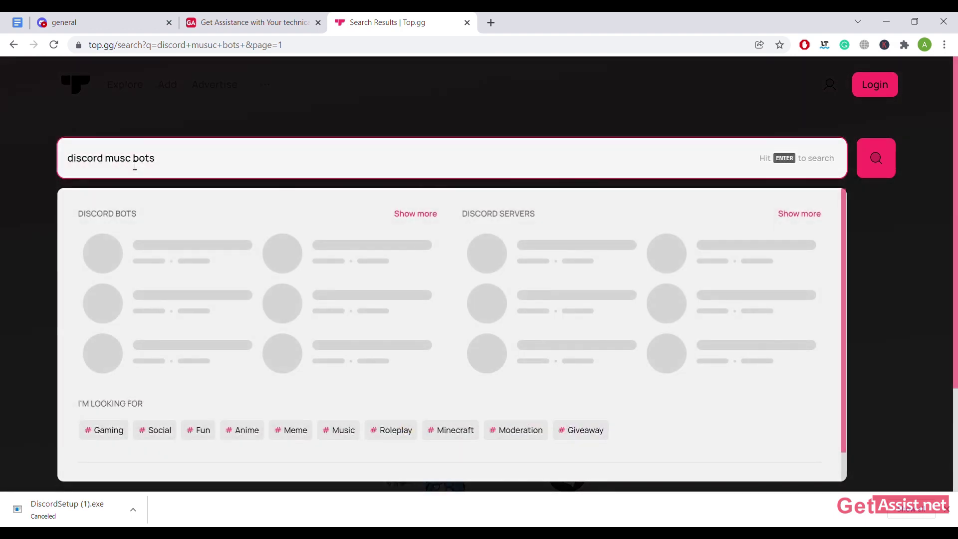
type("i")
key("Return")
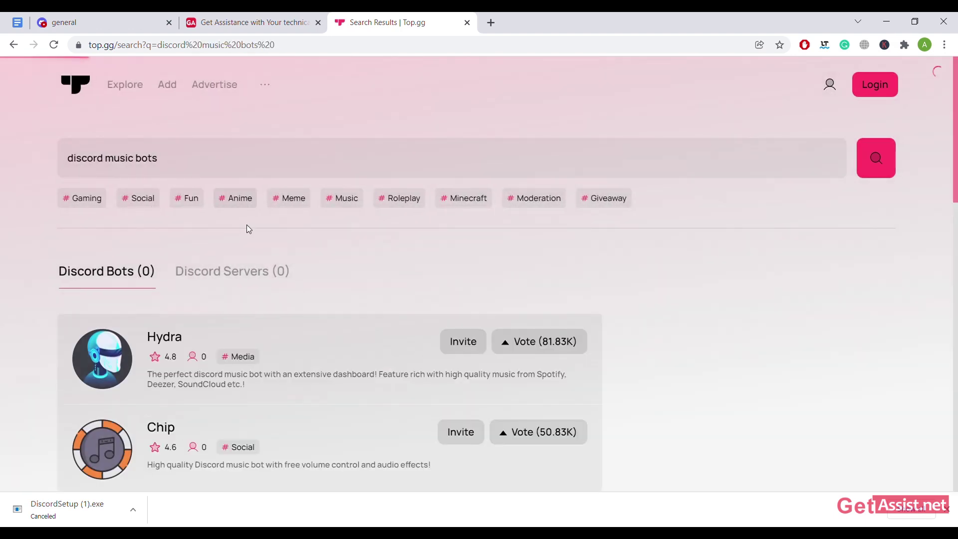
Look through the music bot results and open the invitation for the Hydra bot.
scroll(232, 233, "down", 4)
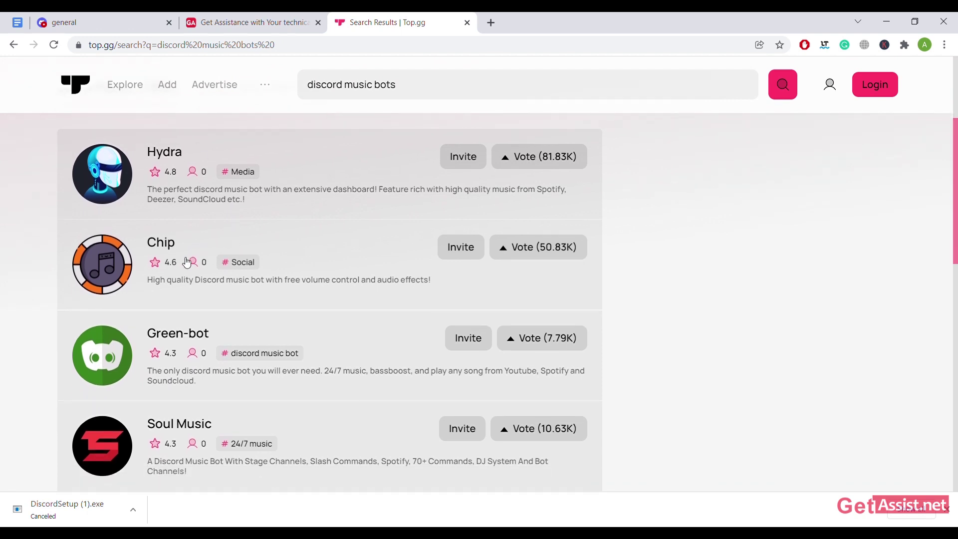
scroll(187, 262, "down", 1)
scroll(187, 262, "up", 1)
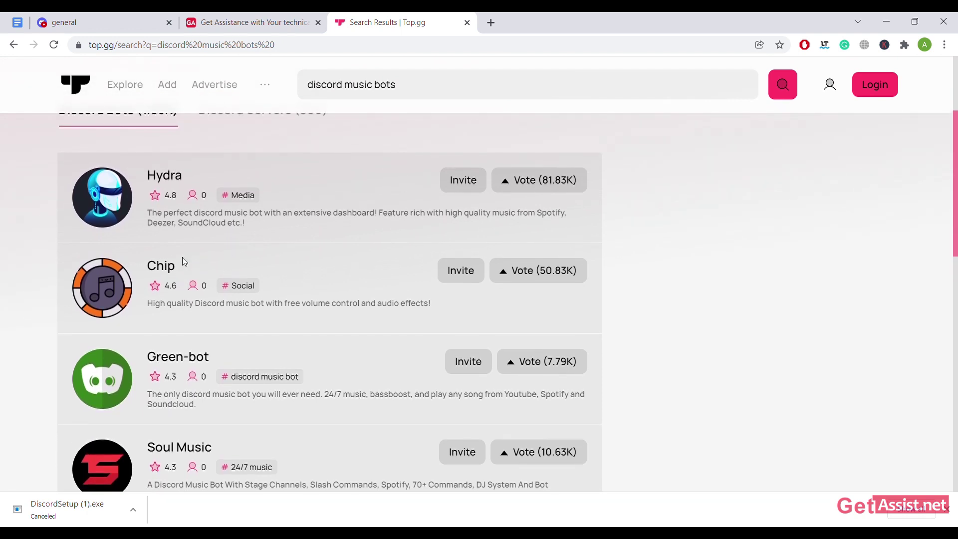
left_click(462, 186)
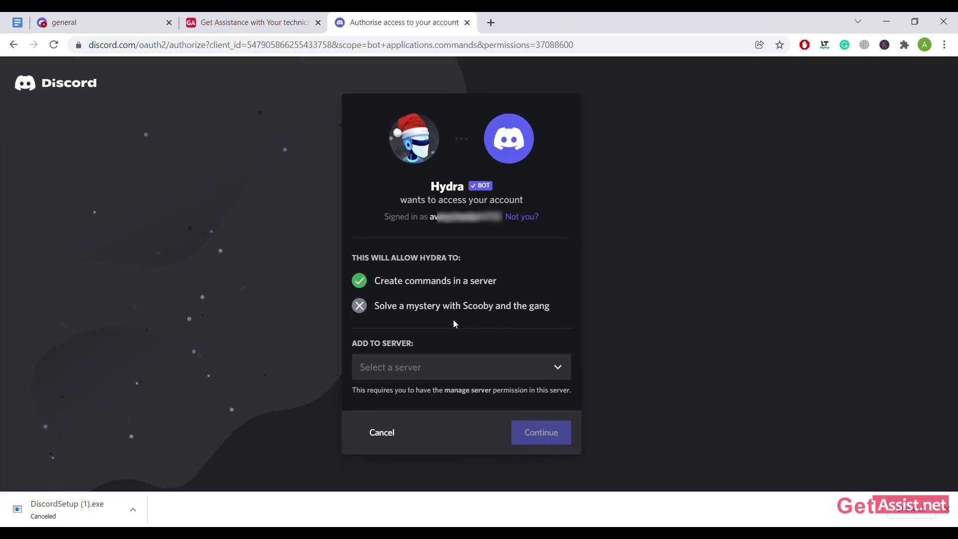
Authorise Hydra for the yolo server with all requested permissions, completing the human check.
left_click(419, 369)
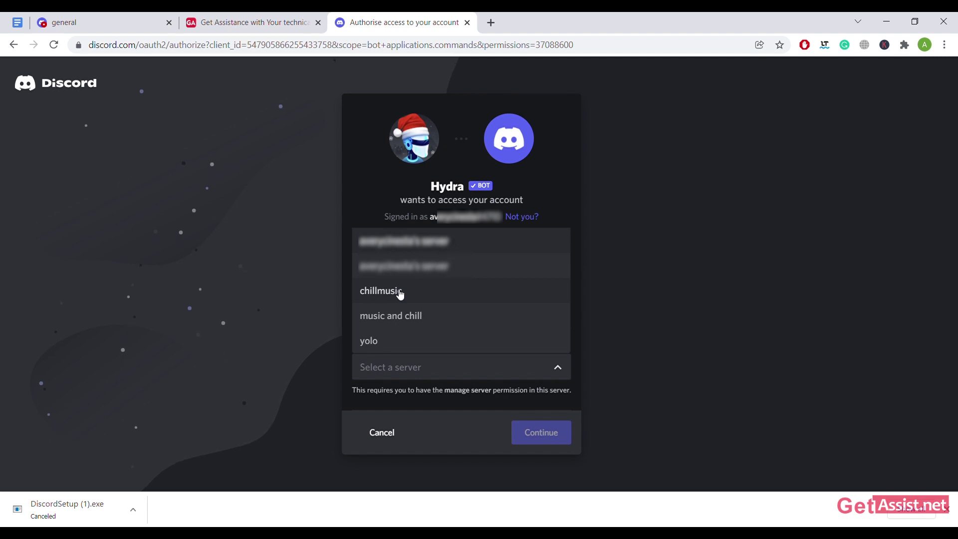
left_click(395, 345)
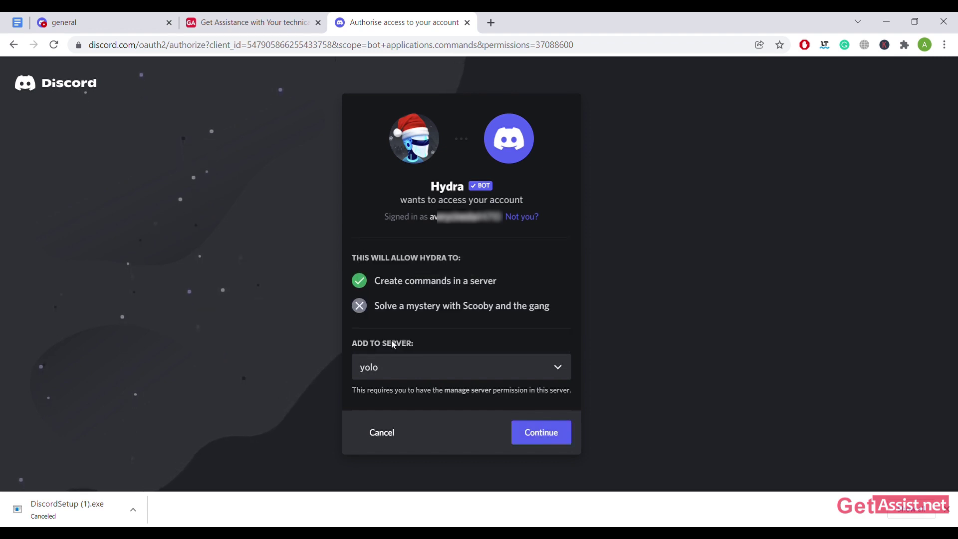
left_click(546, 437)
scroll(548, 440, "down", 5)
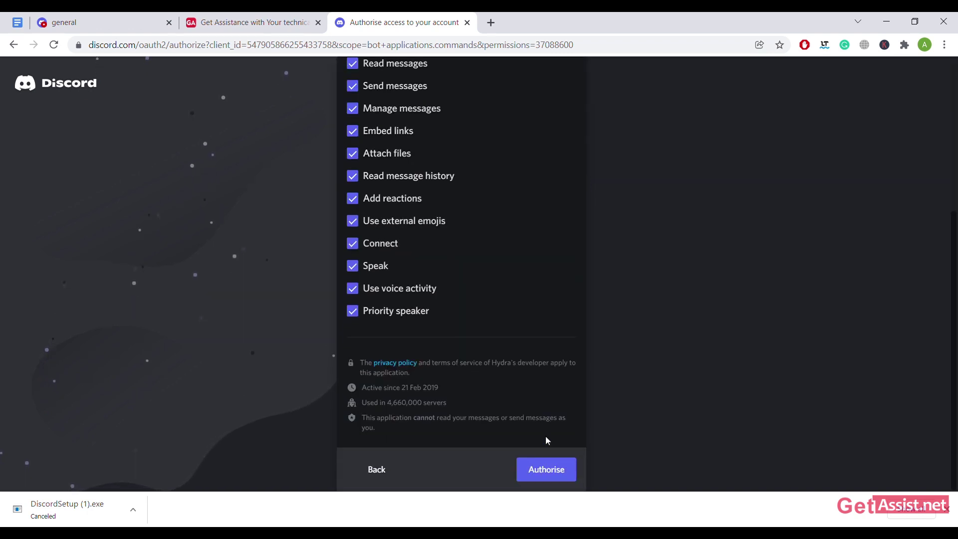
left_click(540, 475)
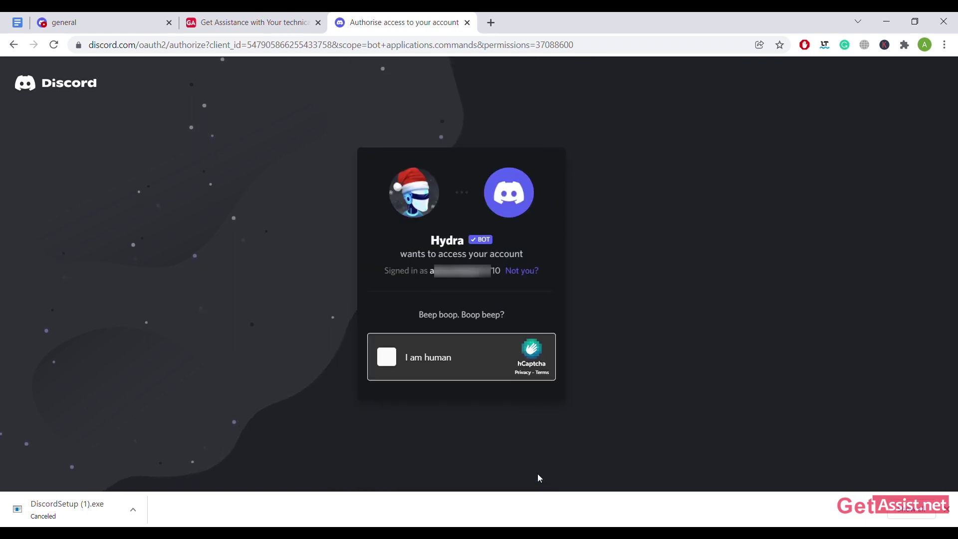
left_click(389, 365)
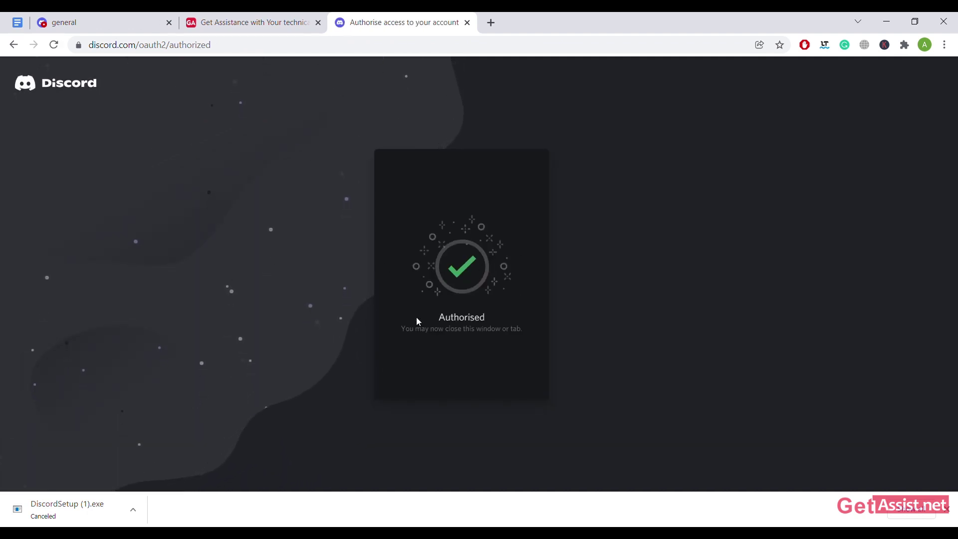
Switch to the yolo server in Discord and send ".play enteratainer zayn" in its general text channel.
left_click(142, 17)
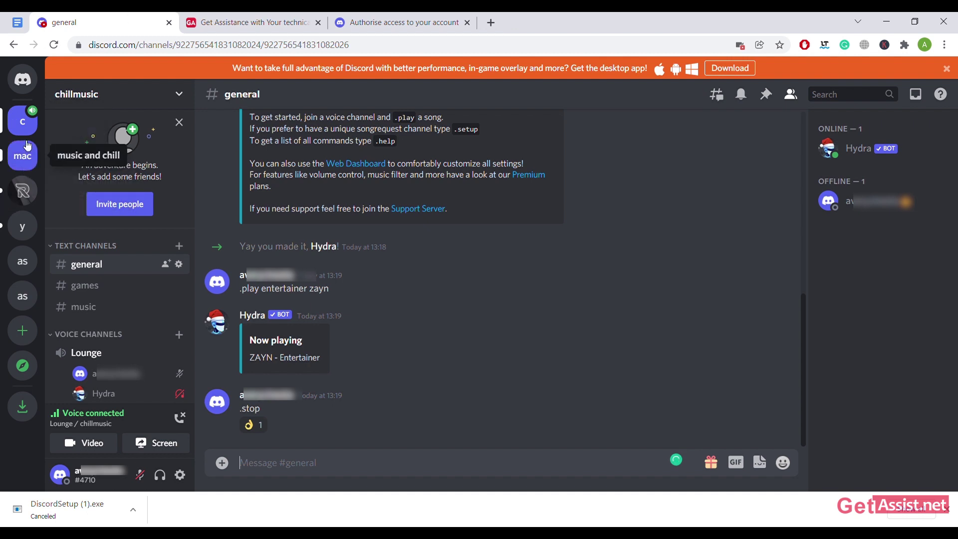
left_click(17, 228)
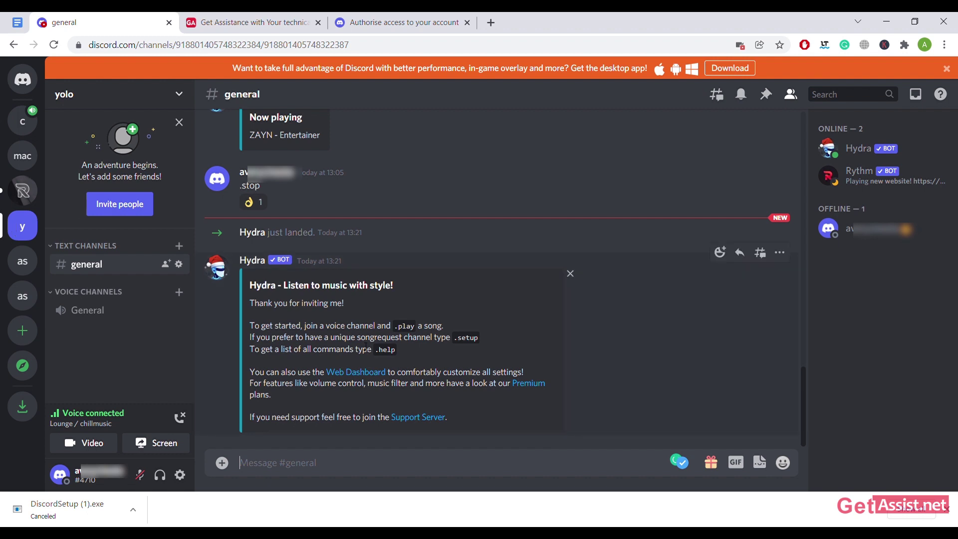
type(".play")
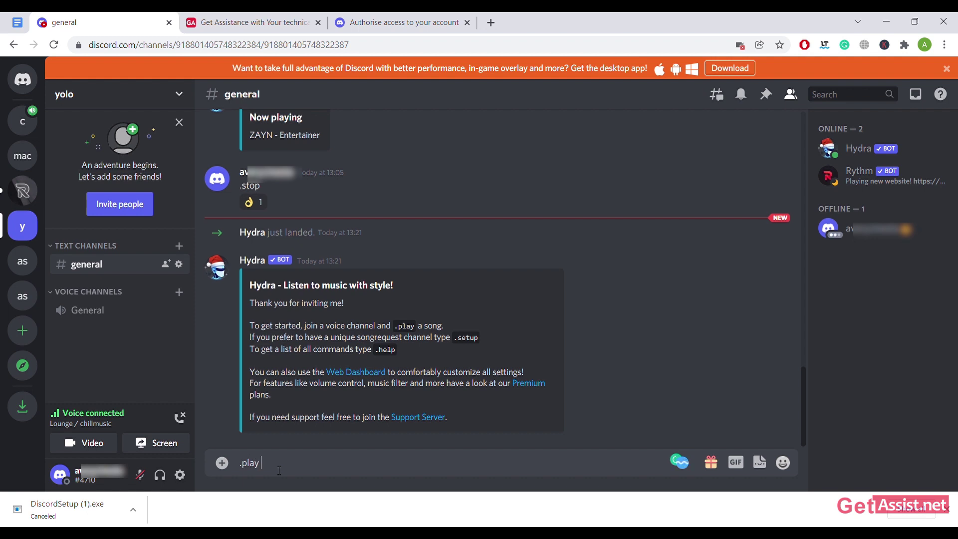
type("enteratainer zayn")
key("Return")
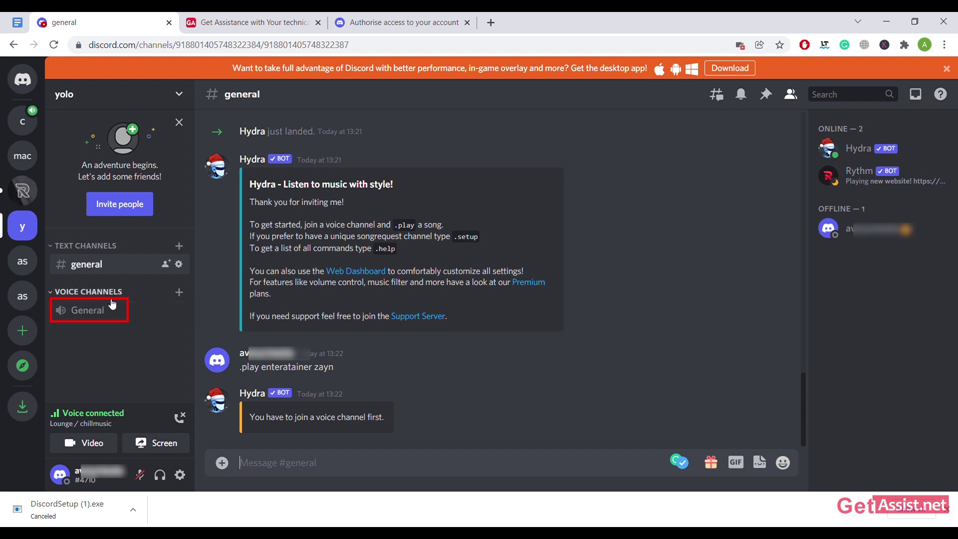
Join the yolo server's General voice channel, confirming the switch and dismissing the microphone notice.
left_click(84, 313)
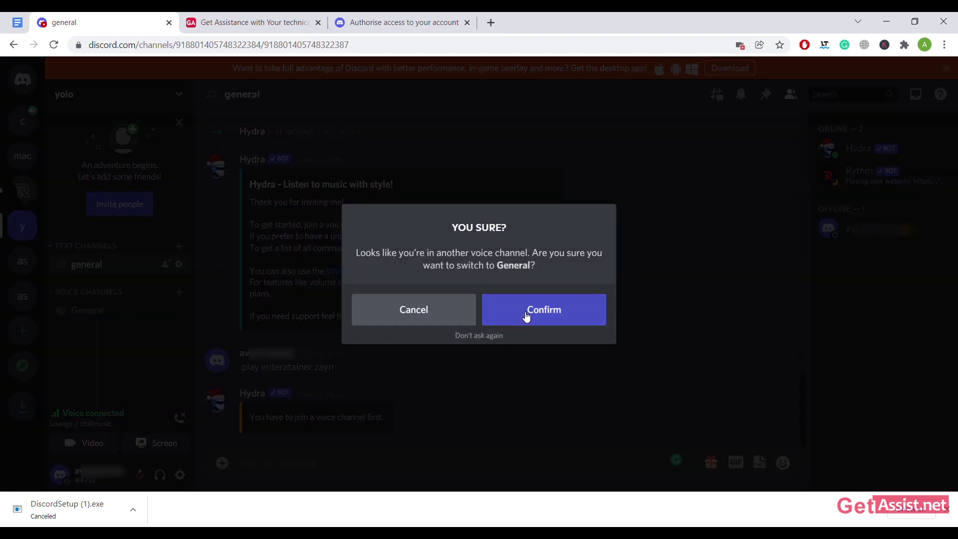
left_click(526, 314)
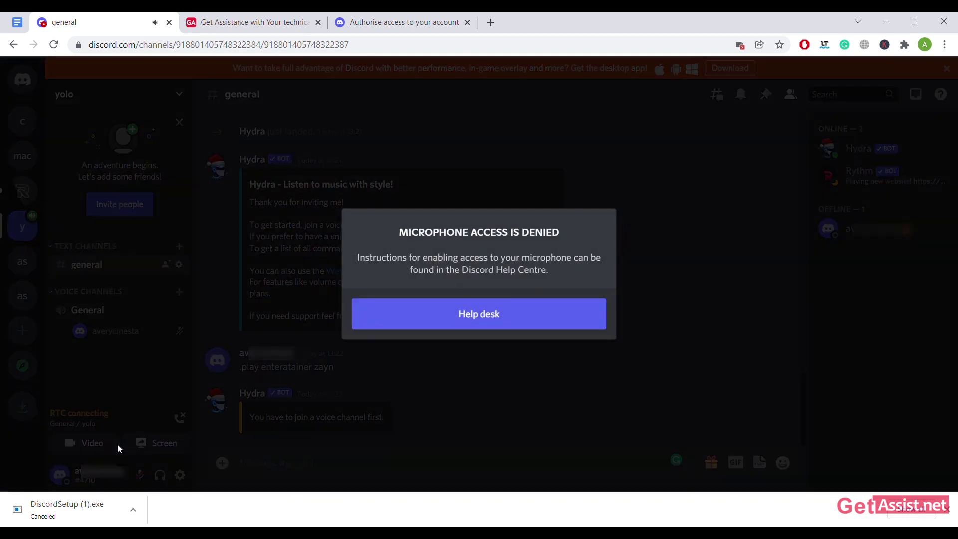
left_click(498, 399)
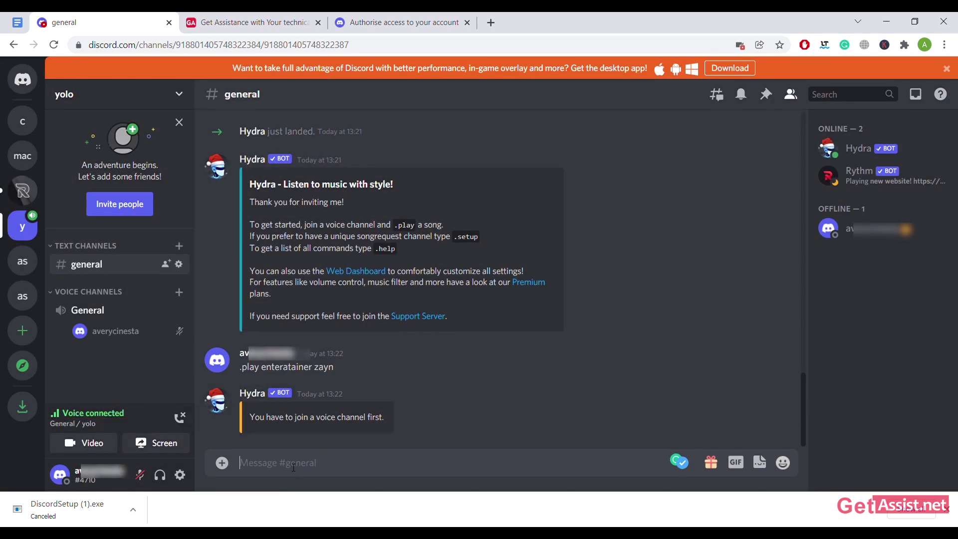
Request the song with ".play enteratiner zayn" in the general text channel and end playback with ".stop".
type(".play enterat")
type("iner zayn")
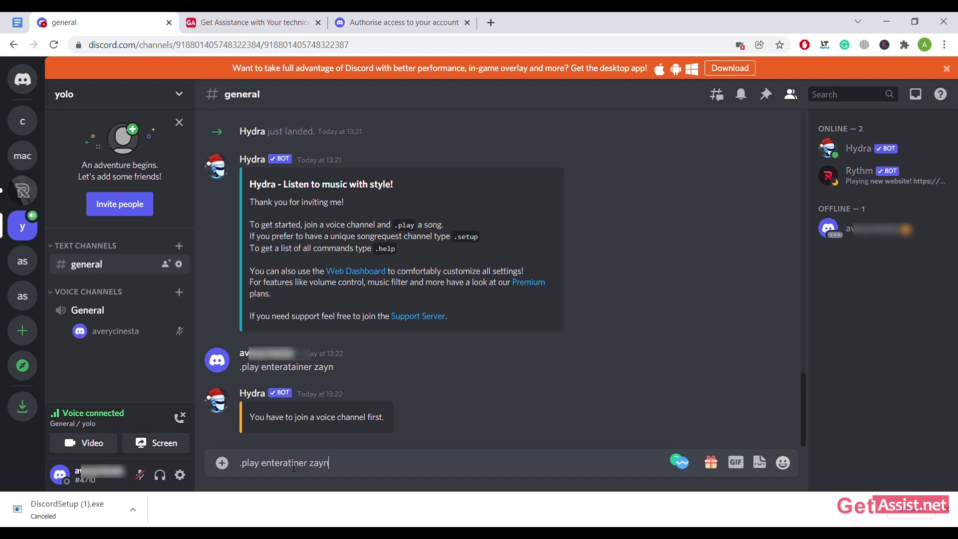
key("Return")
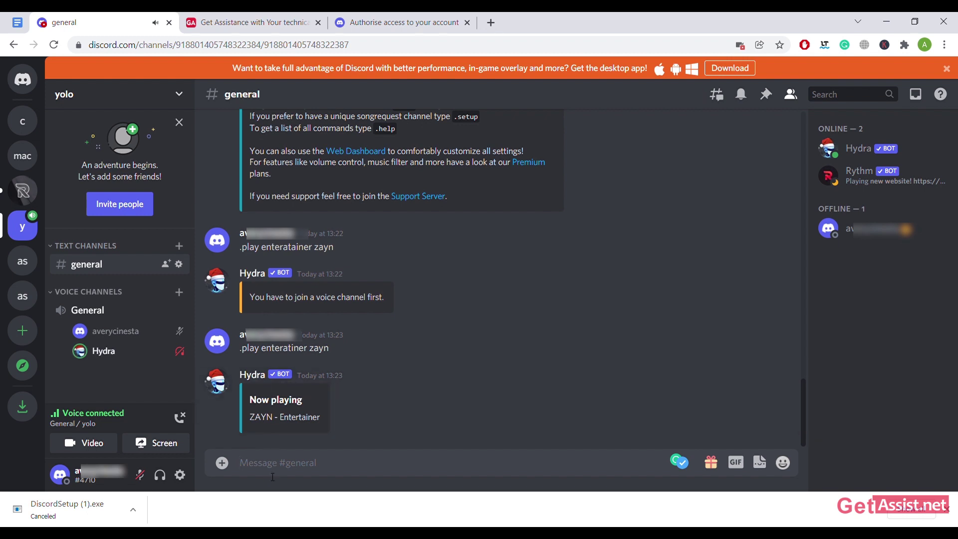
type(".stop")
key("Return")
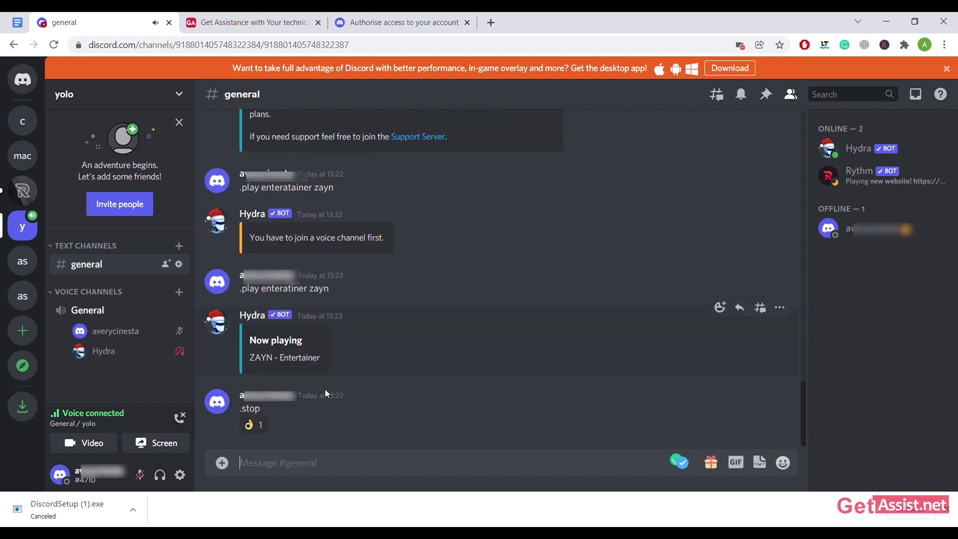